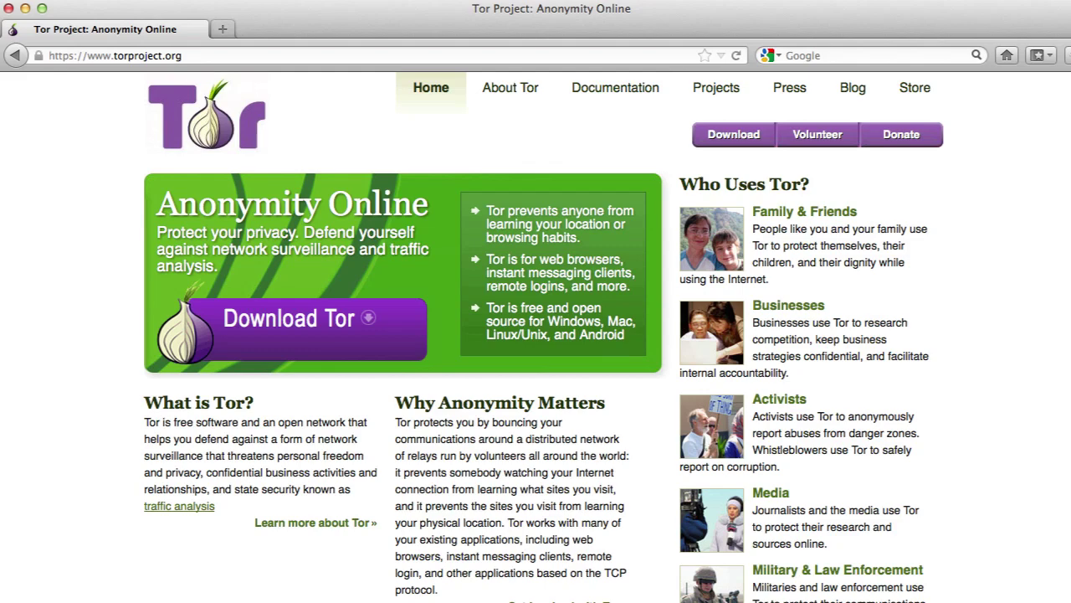
- Go to the torproject.org download page that lists the Tor Browser Bundle for Mac
left_click(280, 329)
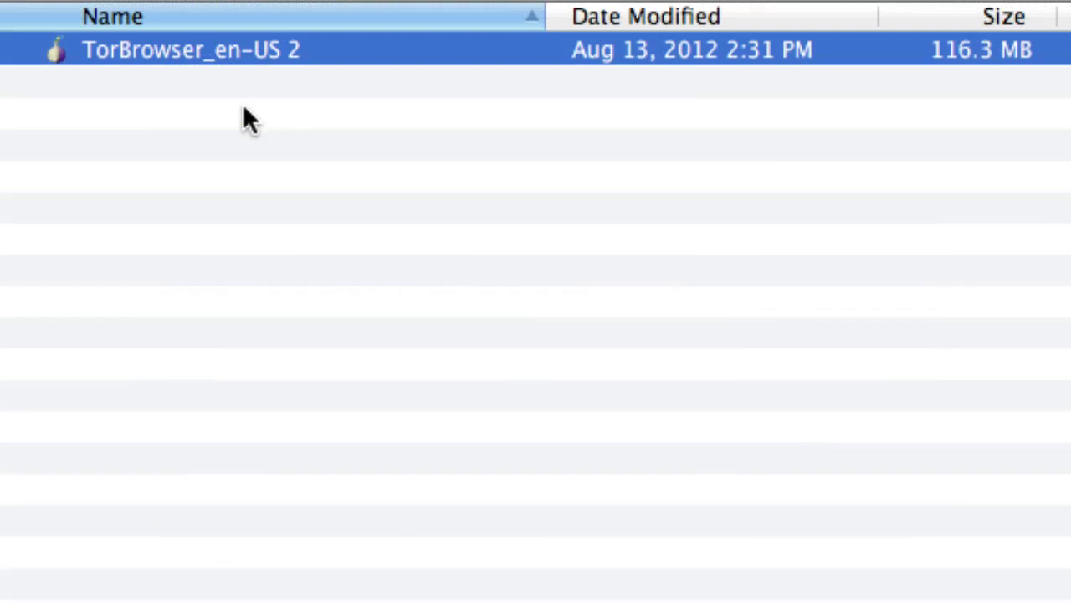
- Launch the TorBrowser_en-US 2 bundle from Finder and let Vidalia connect to the Tor network
double_click(149, 47)
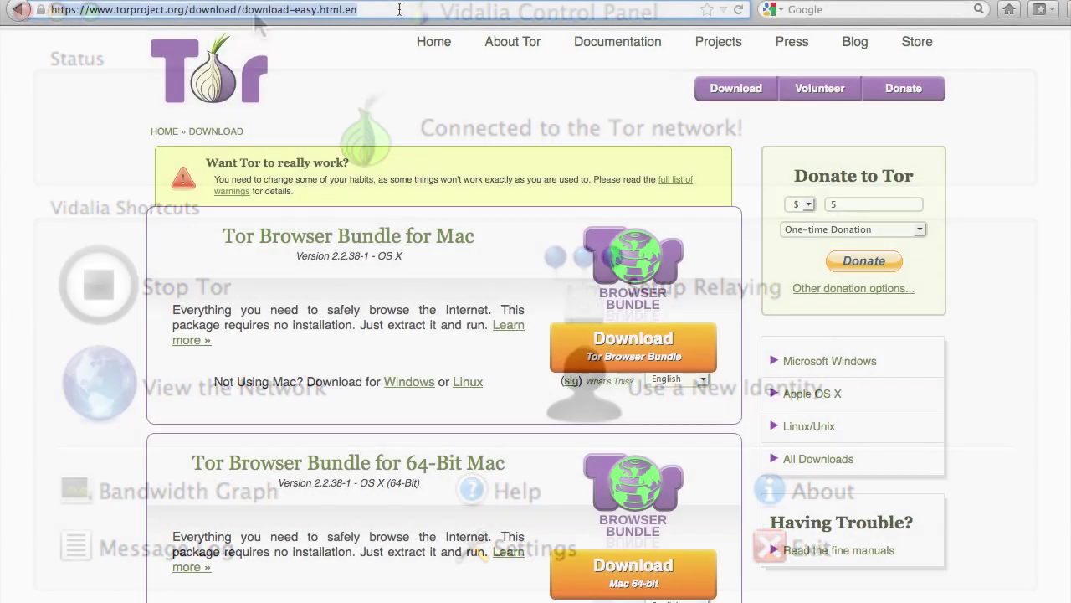
- Load geoiptool.com from the Firefox address bar
type("geoiptoo")
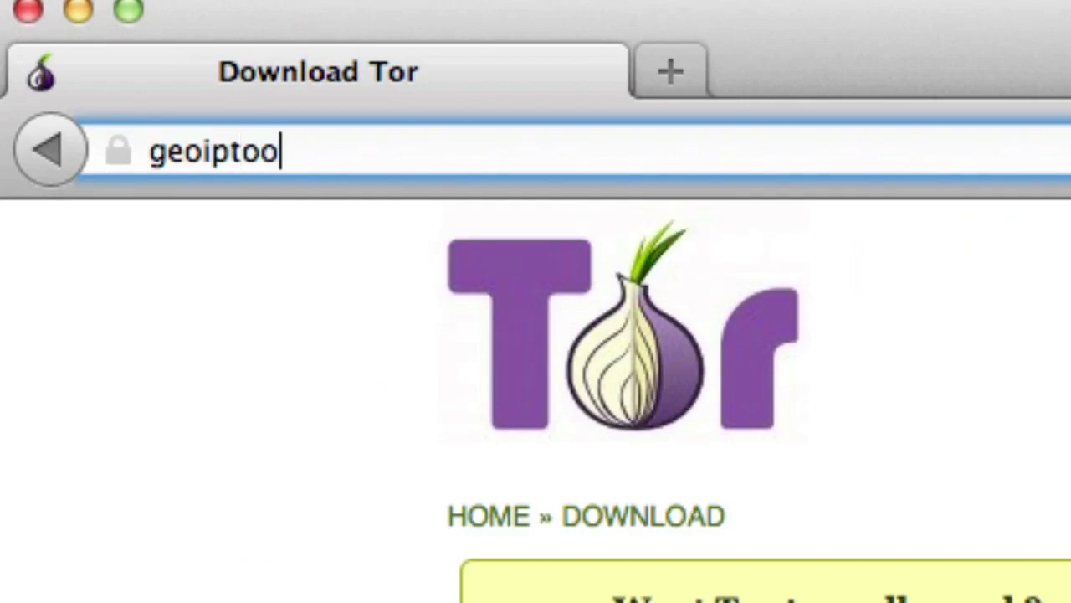
type("l.com")
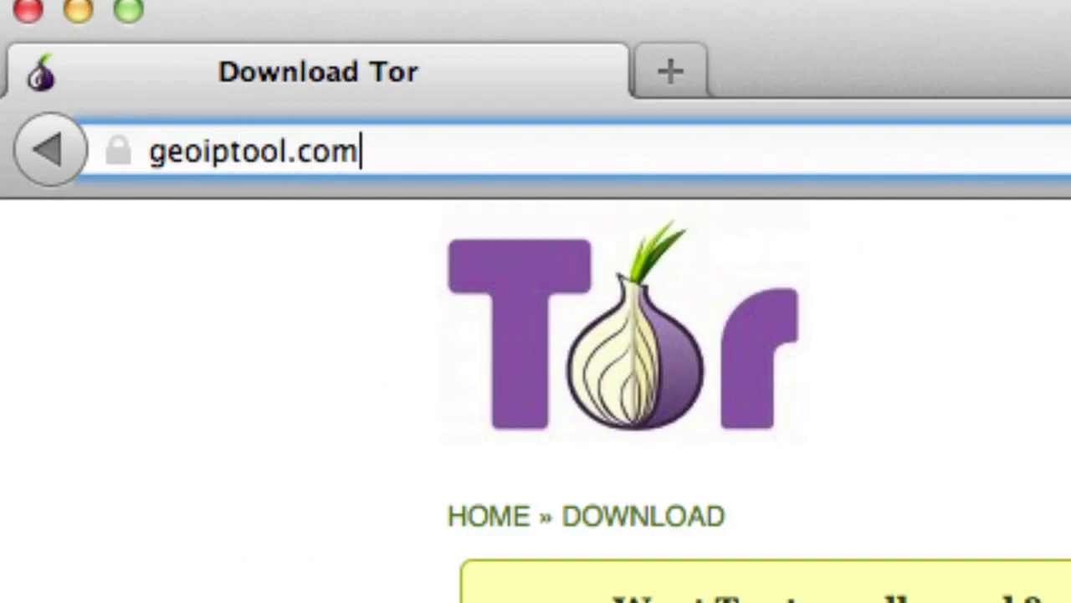
key("Return")
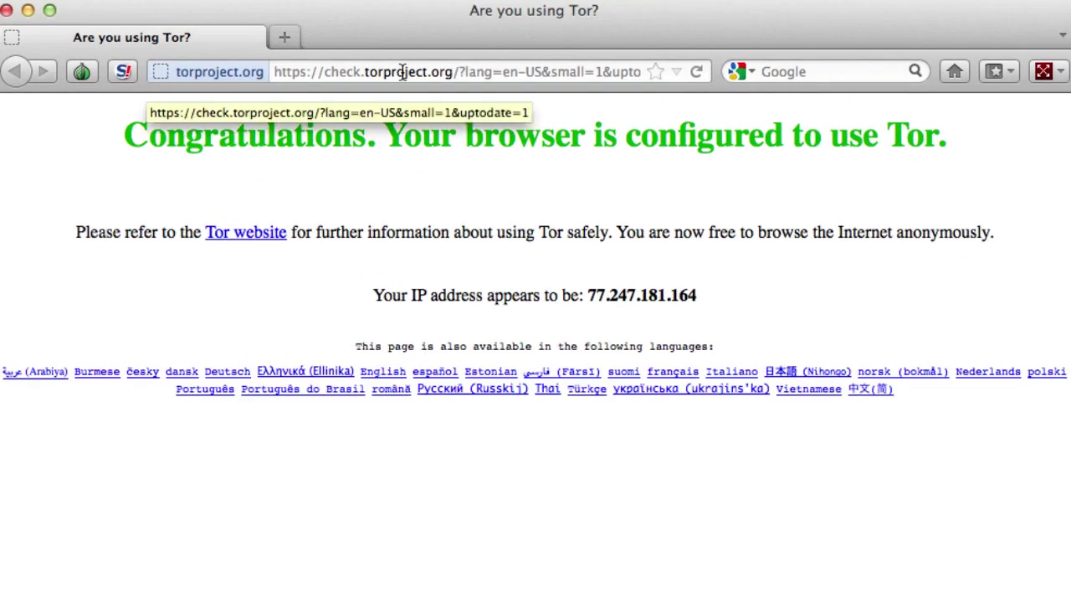
- Look up the exit IP on geoiptool.com, which reports 77.247.181.164 in the Netherlands
left_click(403, 72)
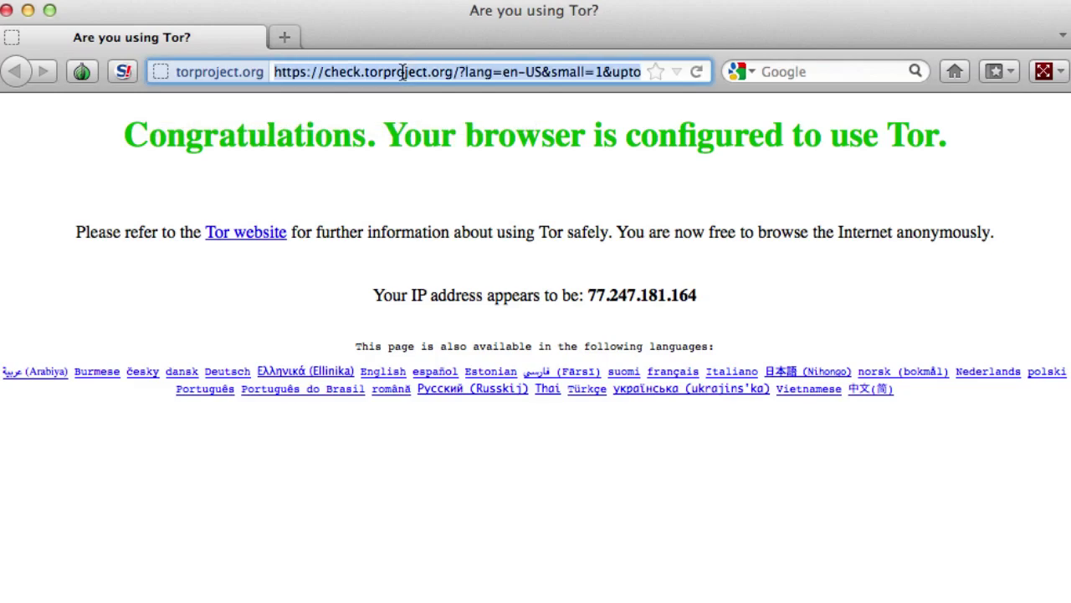
type("geoiptool.c")
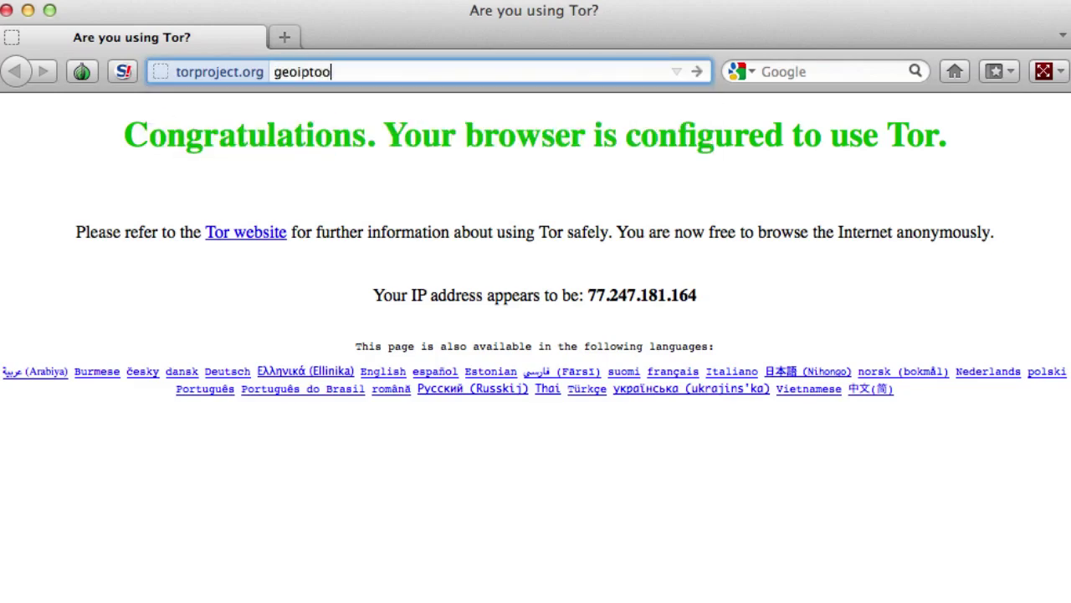
type("om")
key("Return")
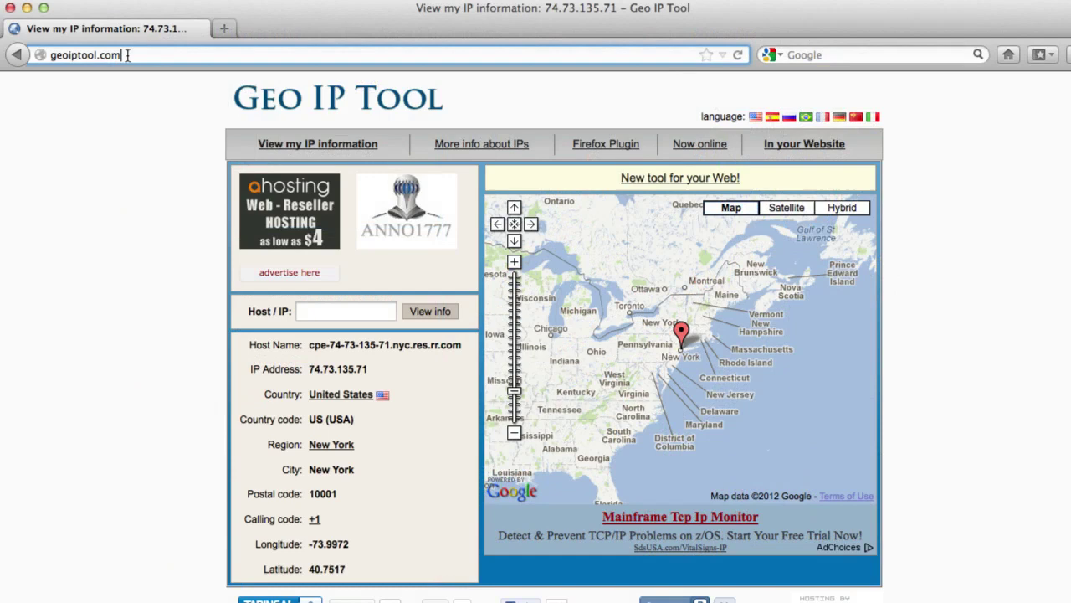
- Paste a saved web address into the address bar and load it
left_click(127, 55)
type("http://www.disney.co.uk/microsite/club-penguin/innocent/fruit-towers-competition/?int_cmp=uk:commerce:innocent:winpromosm:0812")
key("Return")
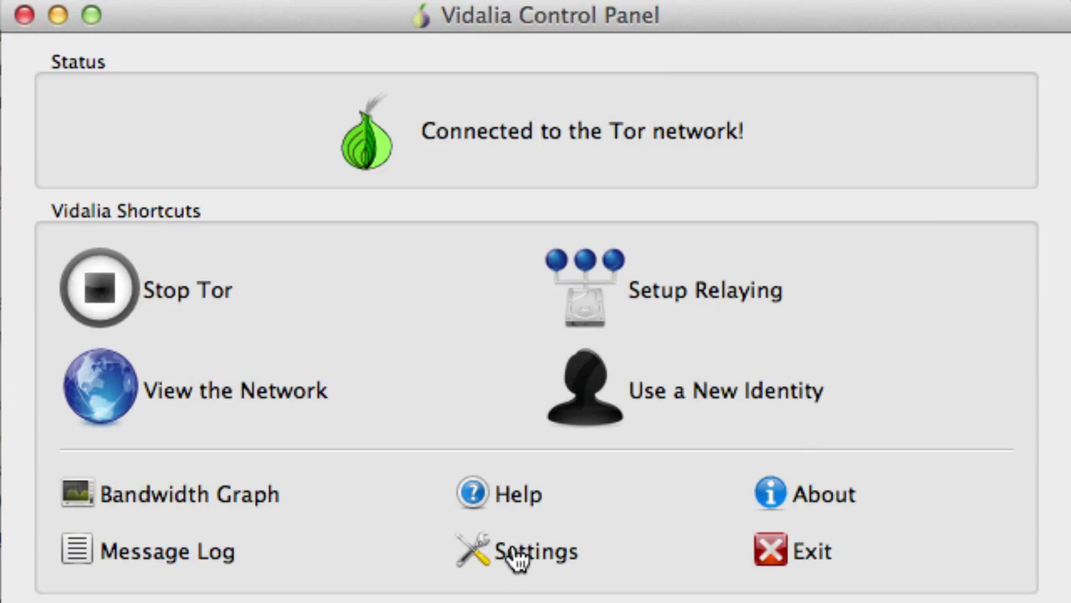
- Open Vidalia's Tor Network Map with the relay list and world map
left_click(104, 392)
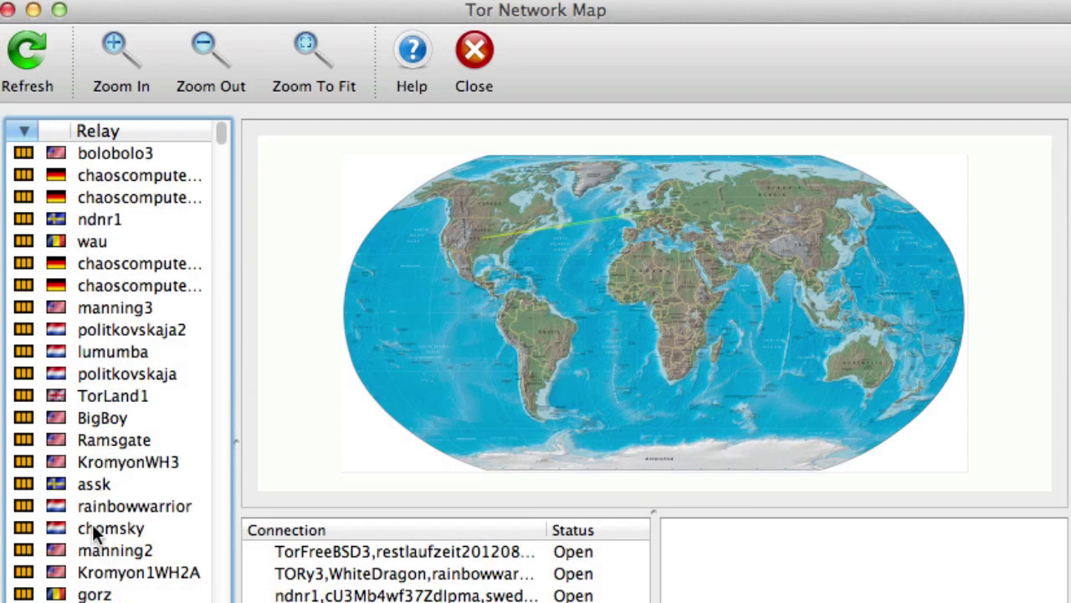
- Sort the relay list by country and scroll to UK relays such as TorLand1 and TorLand2
mouse_move(92, 524)
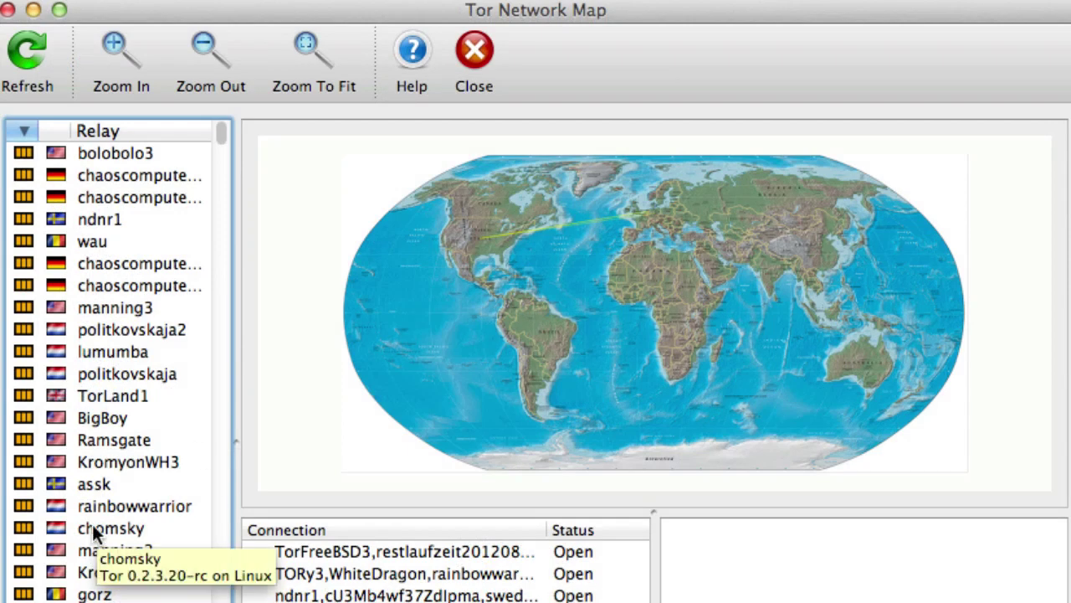
left_click(56, 127)
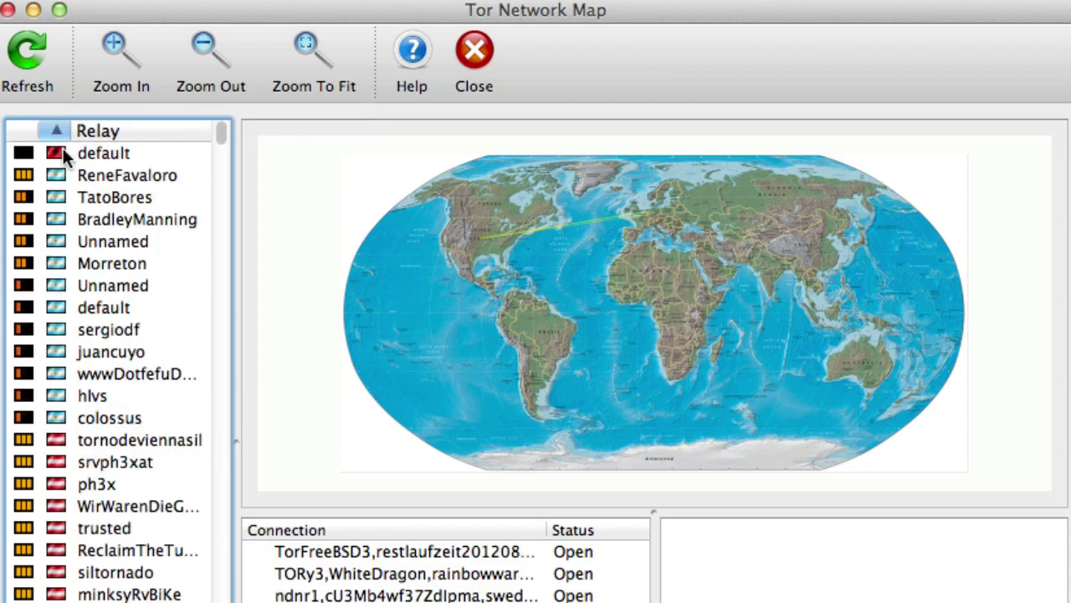
scroll(62, 148, "down", 15)
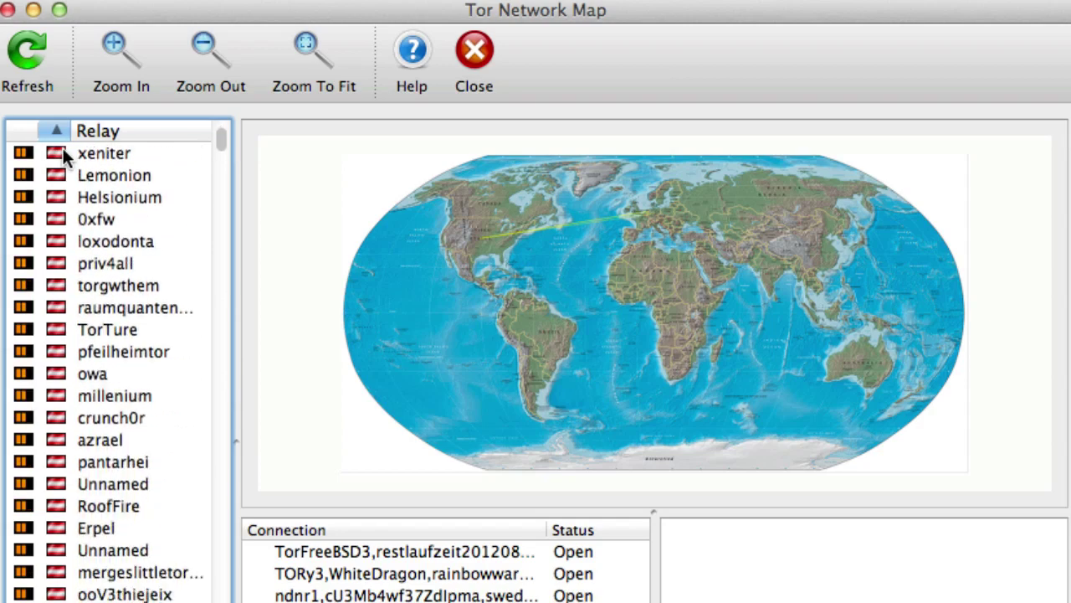
scroll(63, 148, "down", 10)
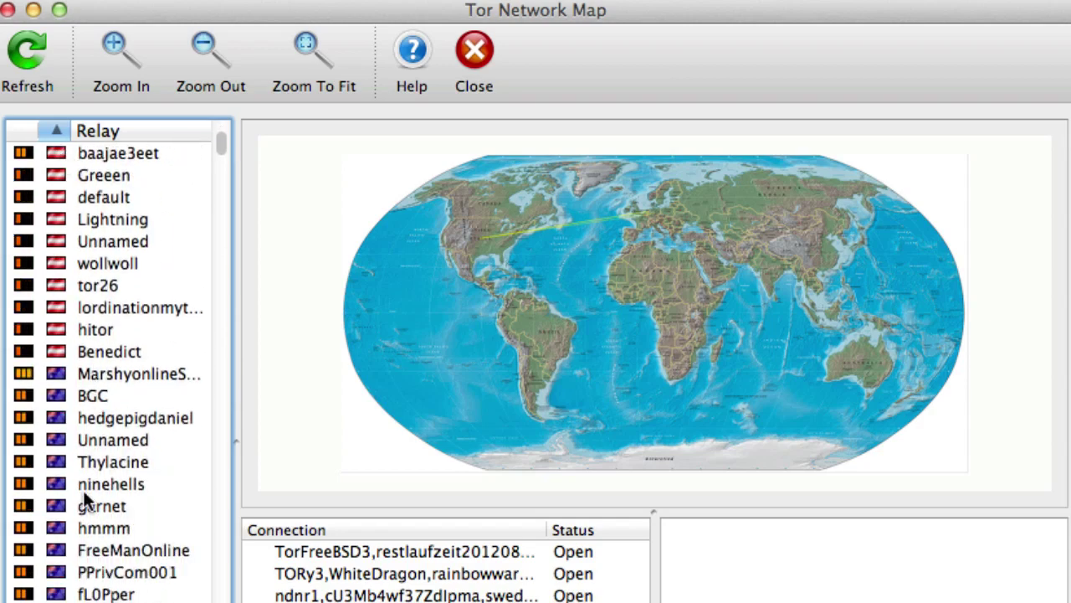
scroll(82, 489, "down", 20)
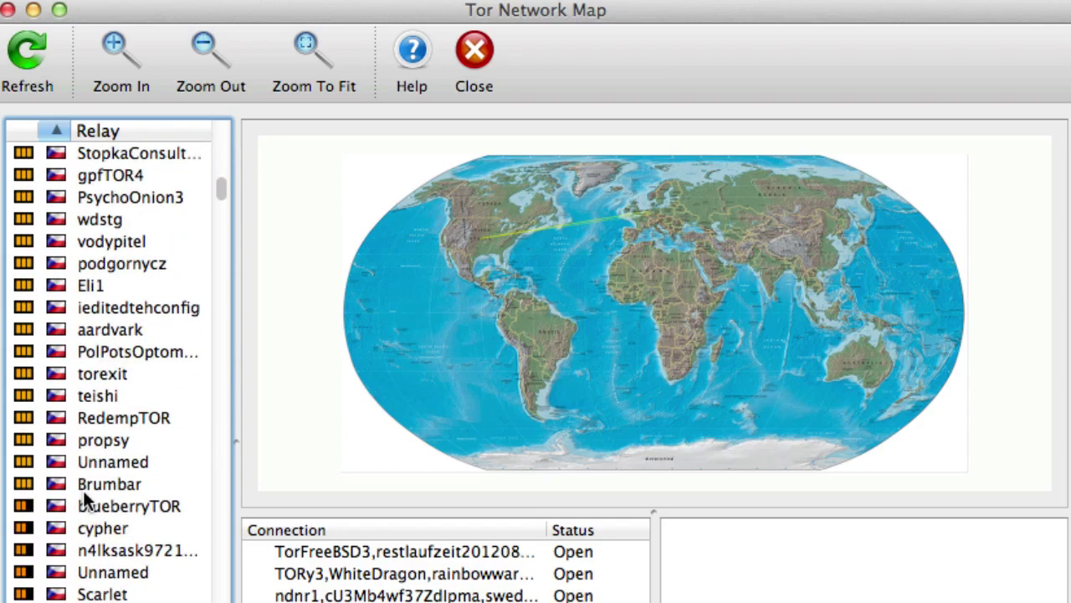
scroll(82, 490, "down", 10)
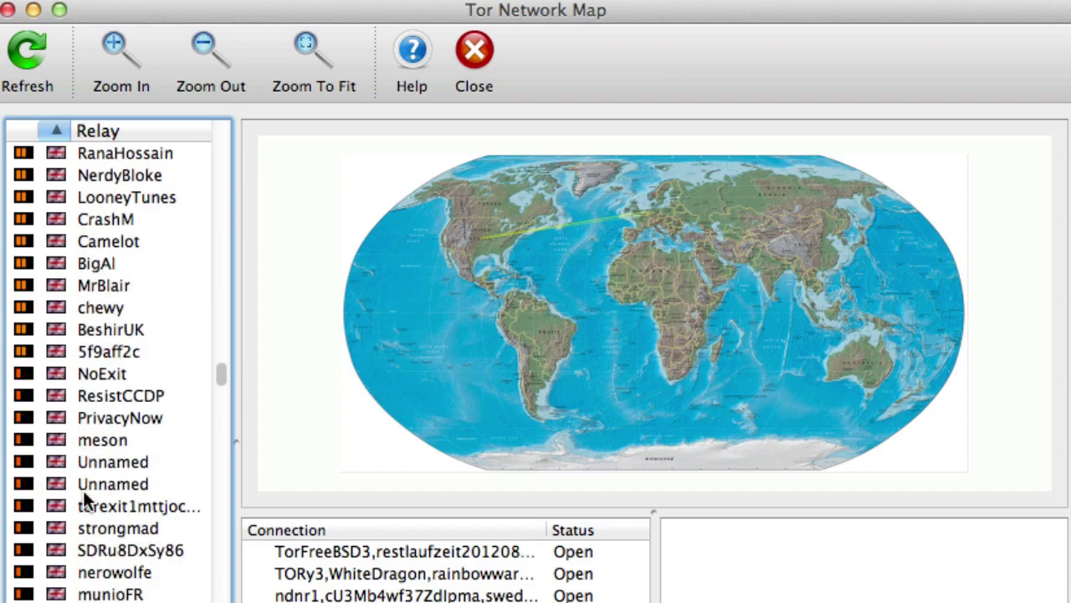
scroll(83, 490, "up", 8)
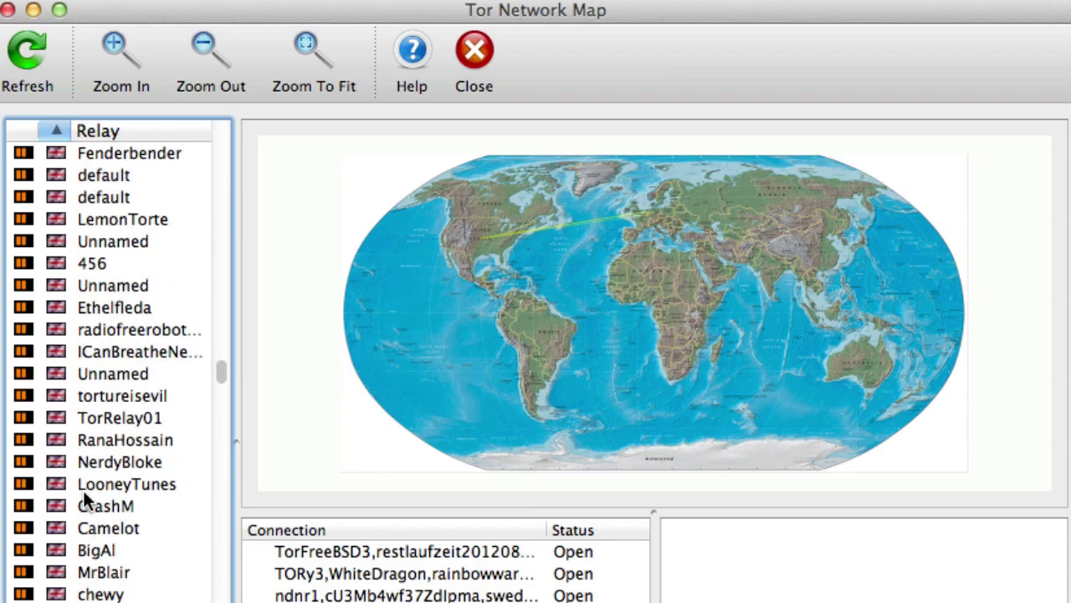
scroll(8, 335, "up", 2)
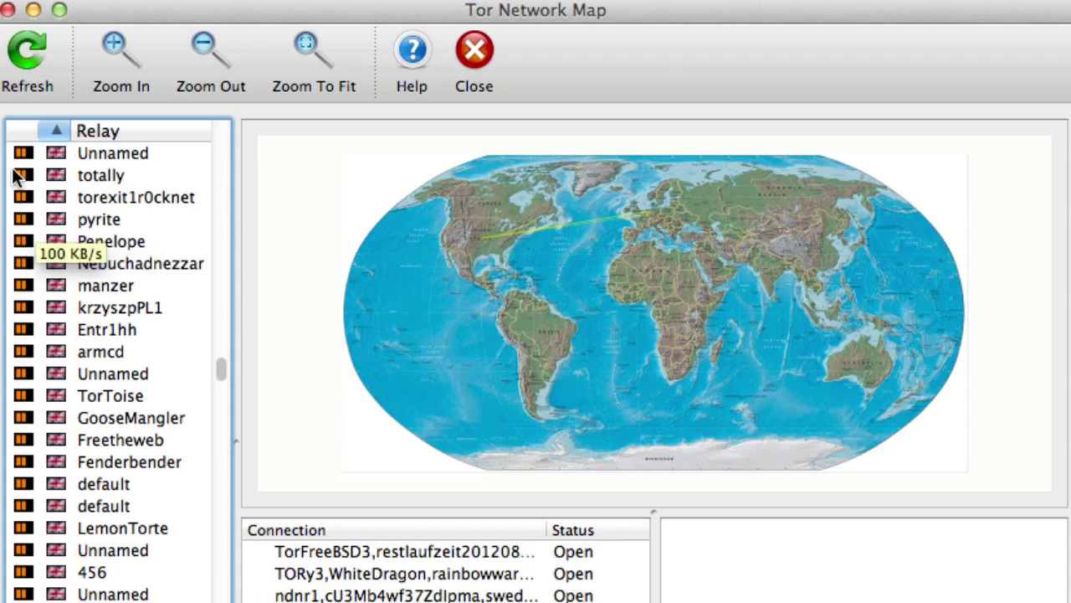
scroll(109, 318, "up", 2)
scroll(110, 314, "up", 15)
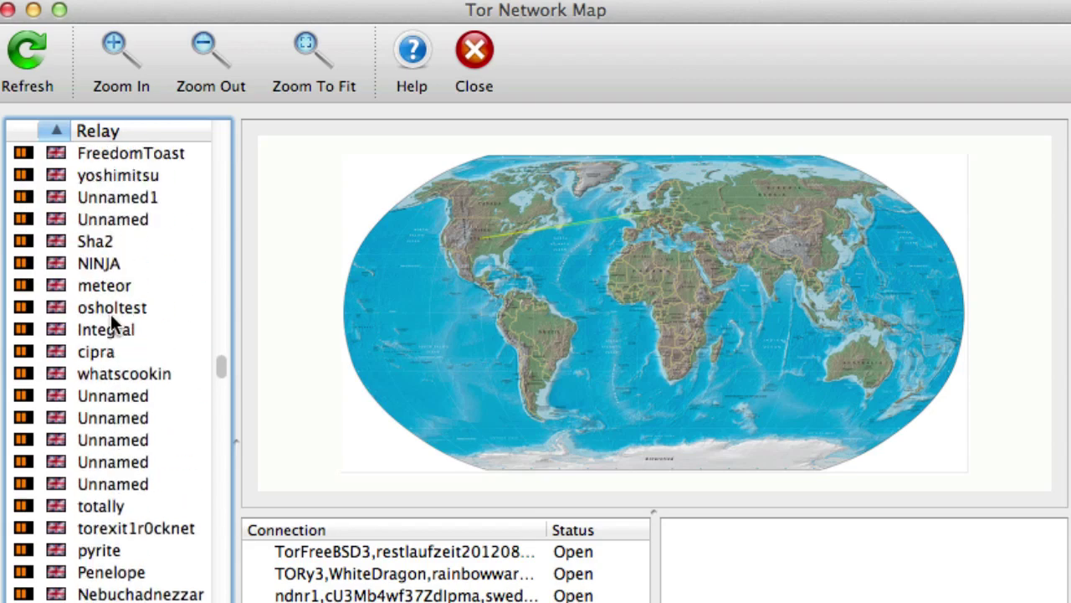
scroll(110, 314, "up", 5)
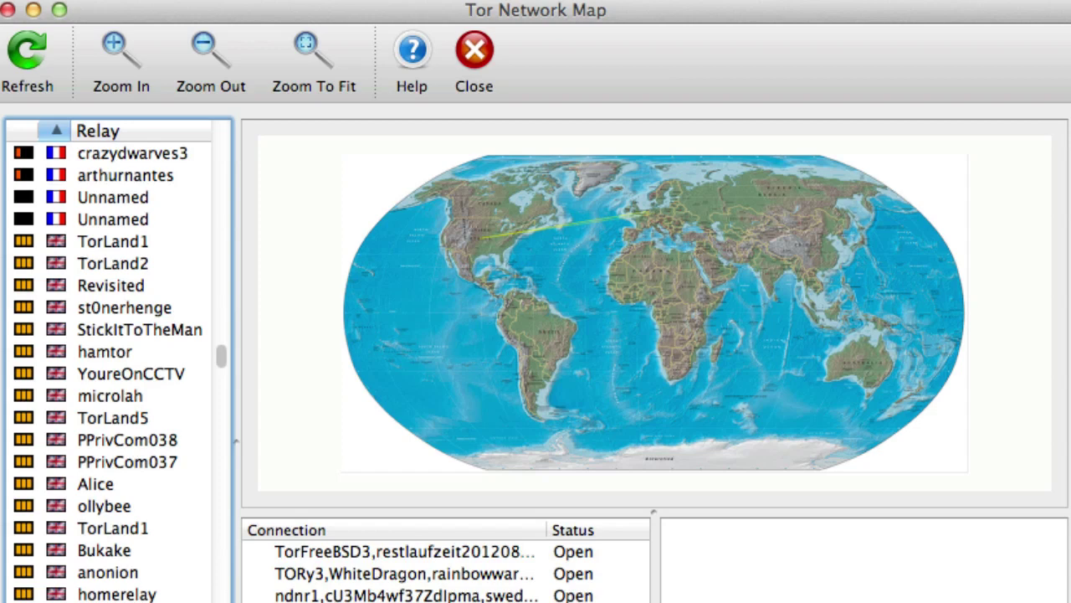
- In a new sticky note, list TorLand1, TorLand2, Revisited, st0nerhenge, StickItToTheMan and hamtor on separate lines
key("super+n")
type("Tor")
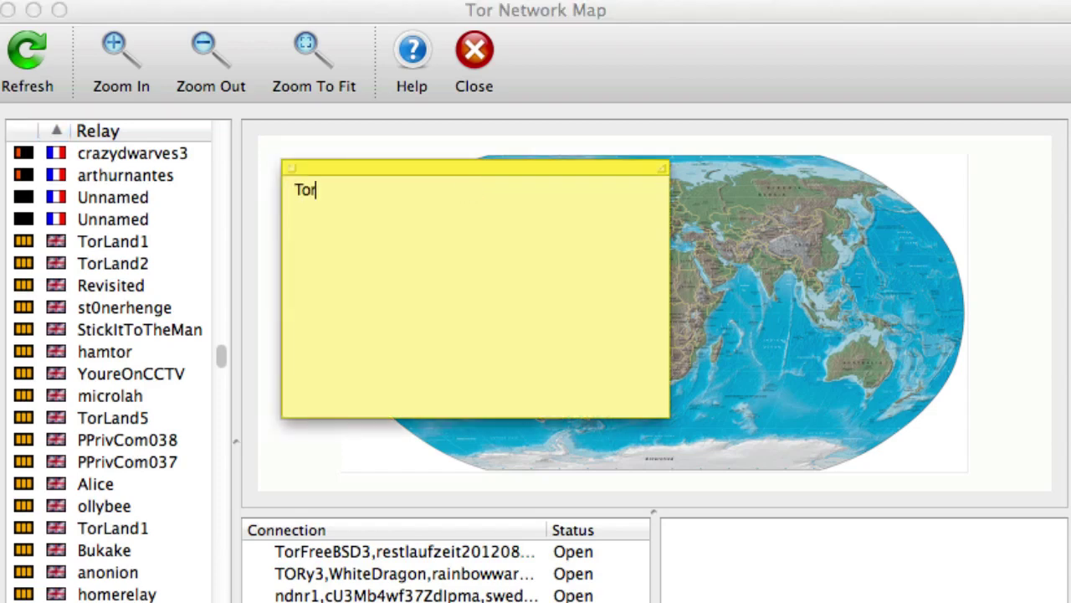
type("Land1")
key("Return")
type("Tor")
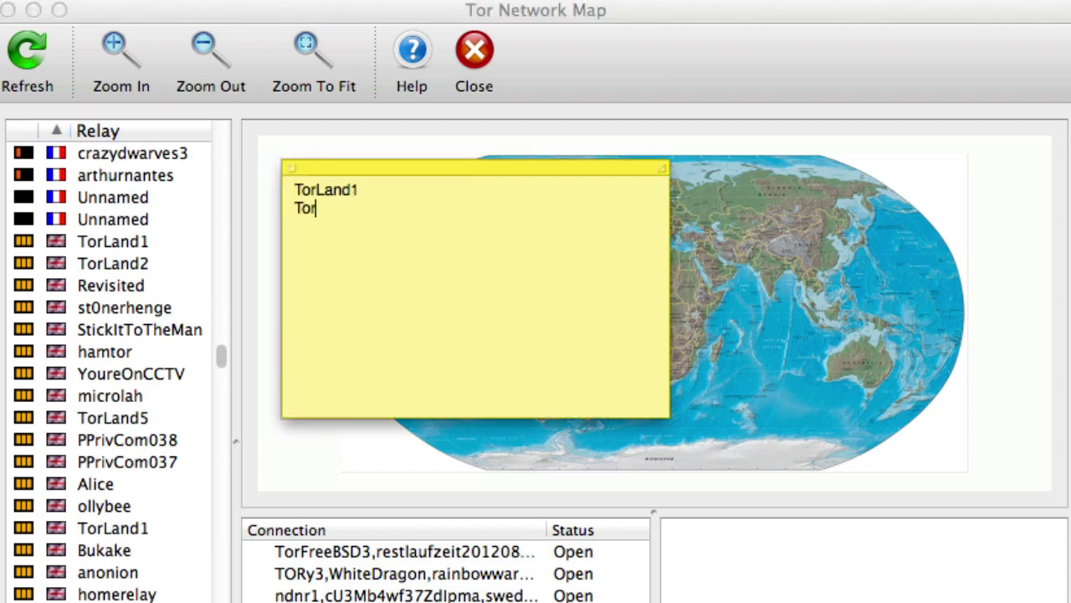
type("Land2")
key("Return")
type("Revisi")
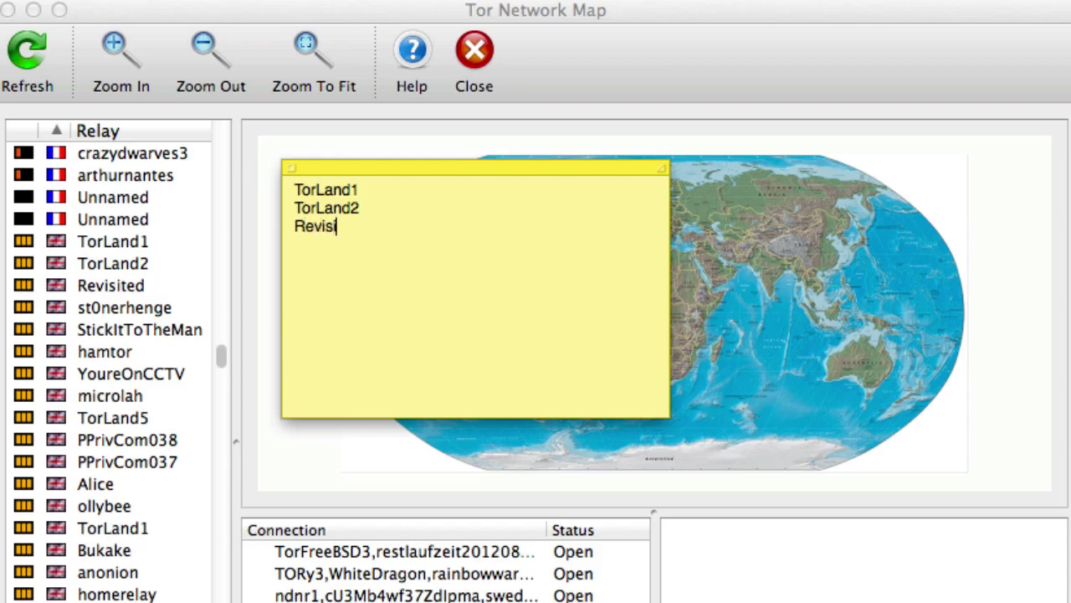
type("ted")
key("Return")
type("t0n")
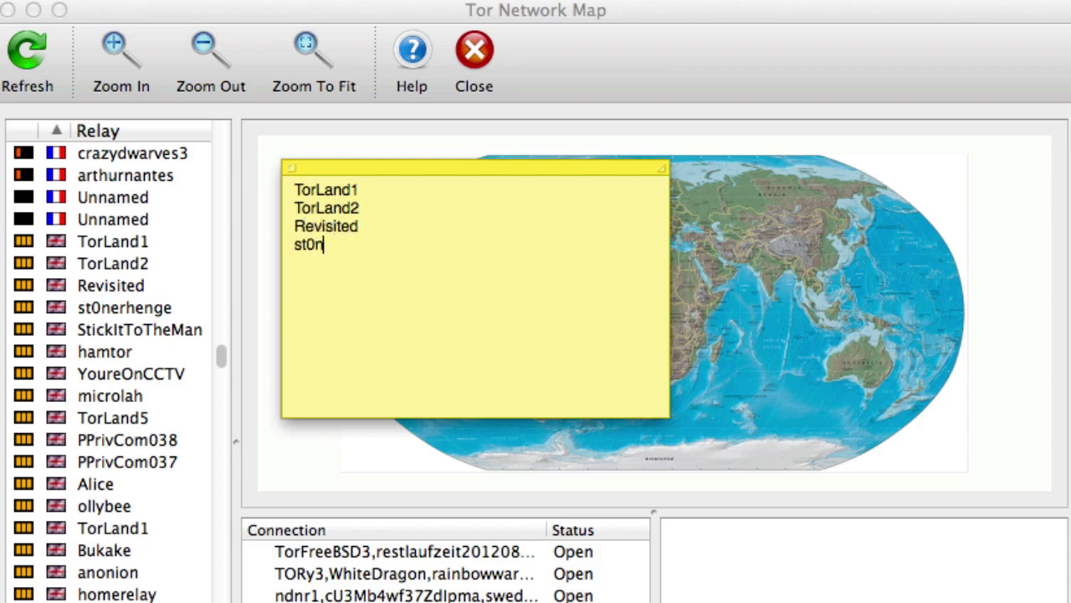
type("erhenge")
key("Return")
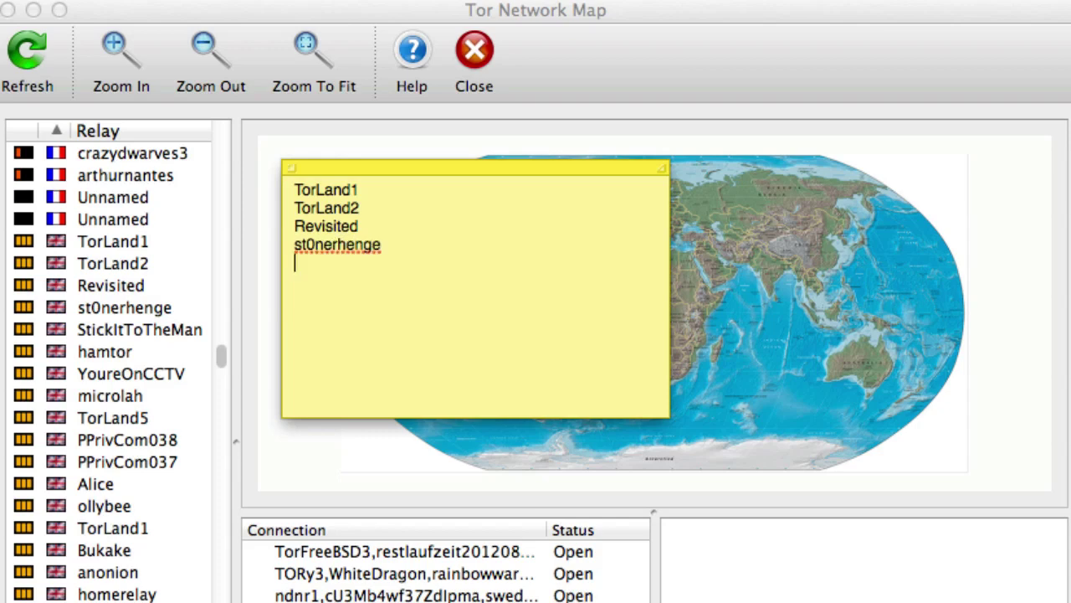
type("StickItToTheMan")
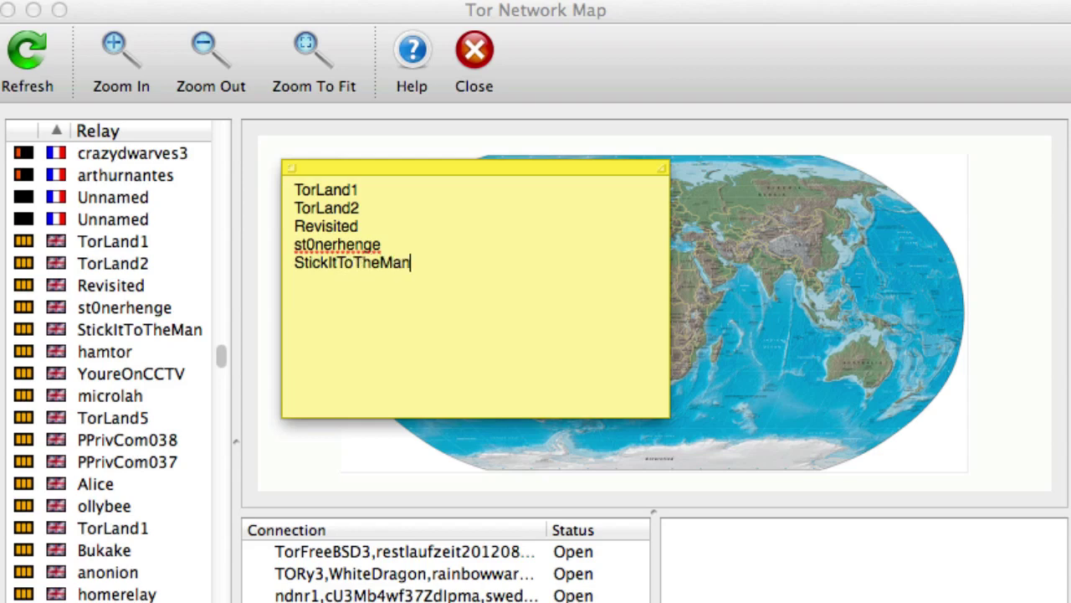
key("Return")
type("hamtor")
- Prefix the first line with 'ExitNodes' and join TorLand2 onto it with a comma
key("Up")
key("Up")
key("Up")
key("Up")
key("Up")
key("Up")
type("ExitNode")
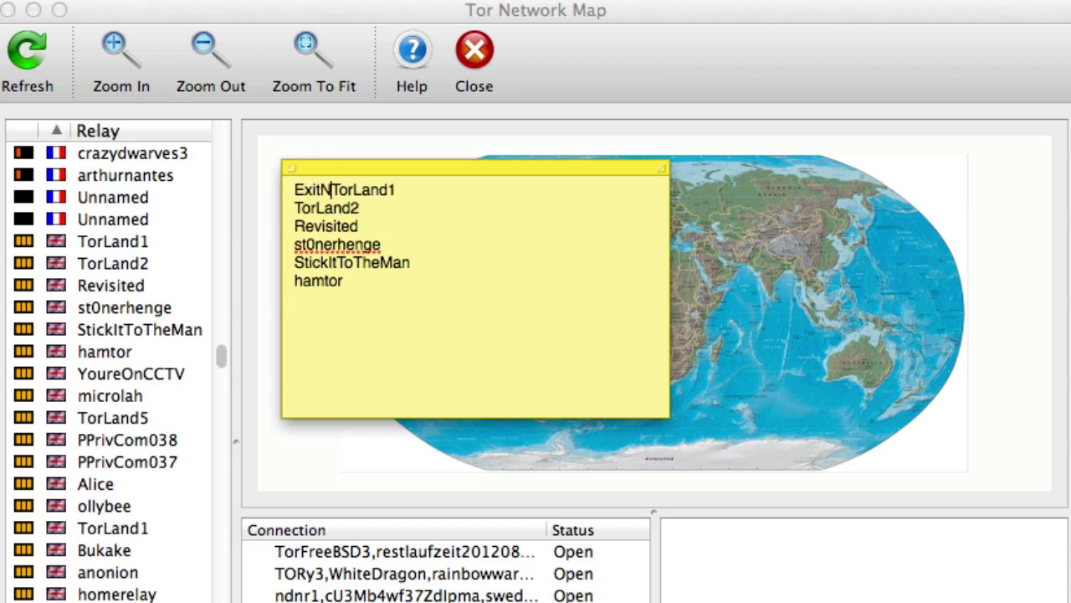
type("s")
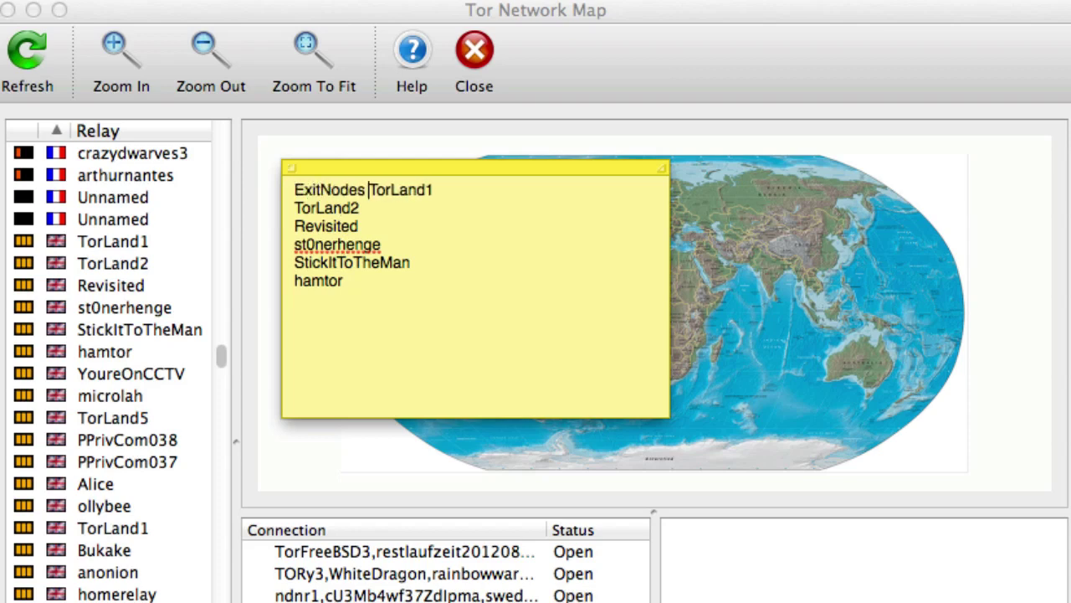
left_click(444, 189)
key("BackSpace")
type("1")
key("Delete")
type(", TorLand2")
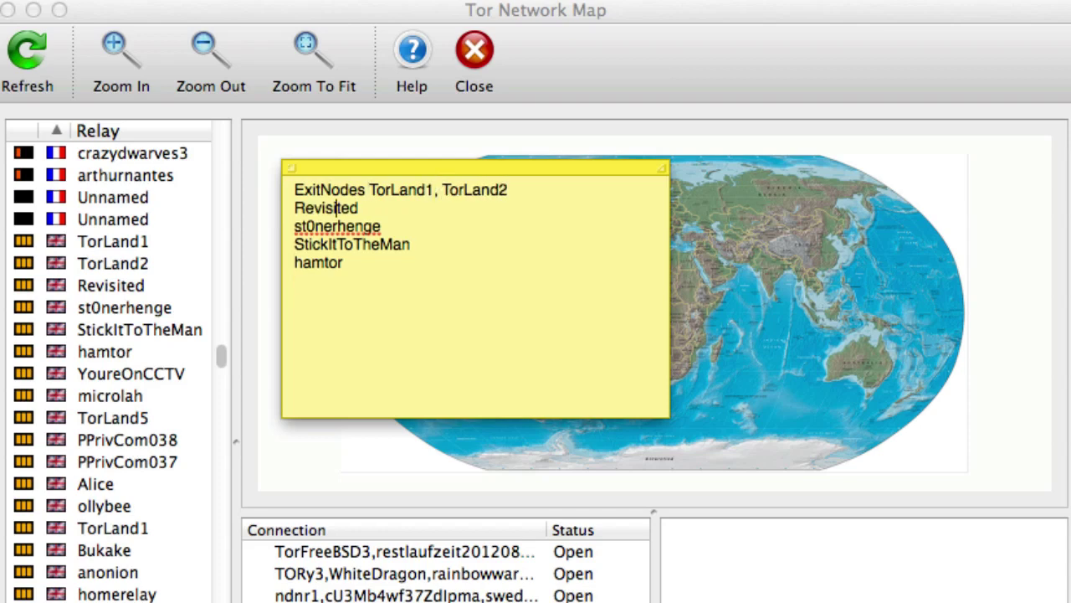
- Join Revisited, st0nerhenge, StickItToTheMan and hamtor onto the ExitNodes line, comma-separated
left_click(295, 208)
key("BackSpace")
type(",")
left_click(294, 207)
key("BackSpace")
type(",")
left_click(311, 226)
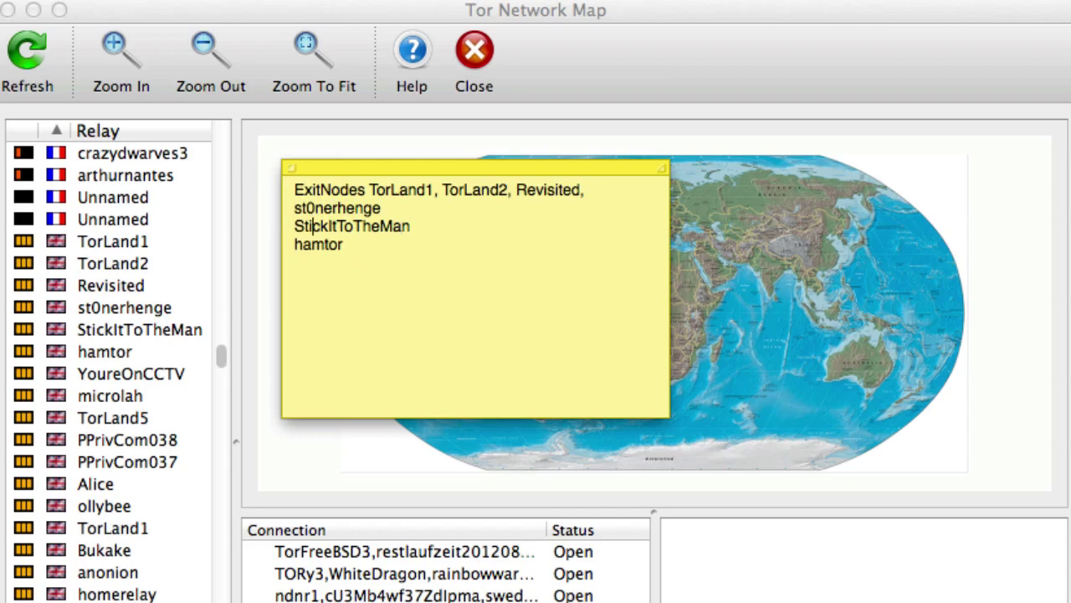
left_click(295, 226)
key("BackSpace")
type(",")
left_click(295, 225)
key("BackSpace")
type(", StickItToTheMan, hamtor")
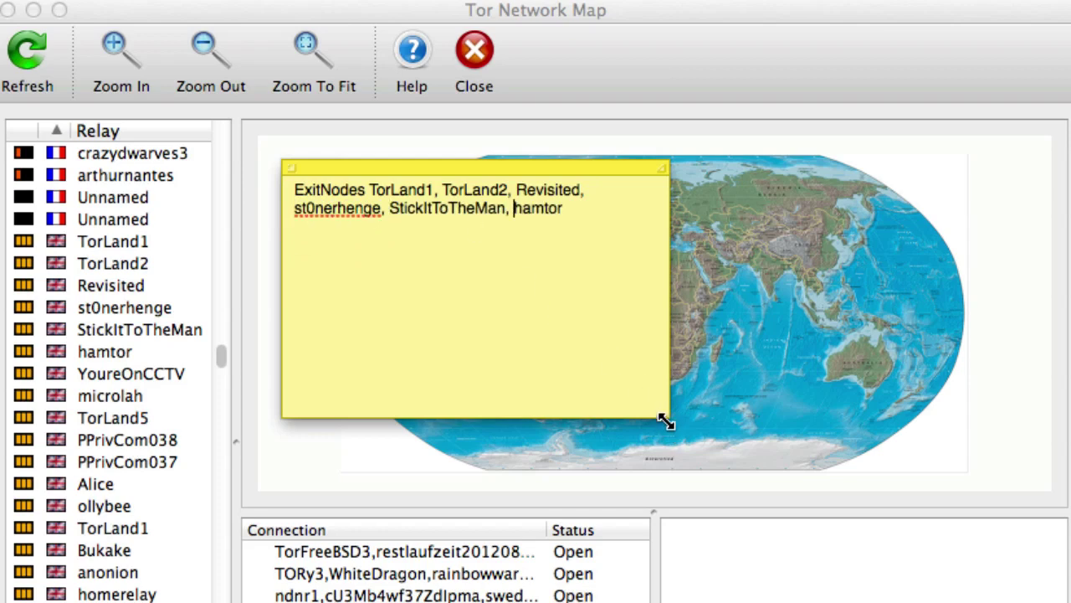
- Widen the note and add a 'StrictExitNodes 1' line below the ExitNodes list
left_click_drag(667, 415, 994, 370)
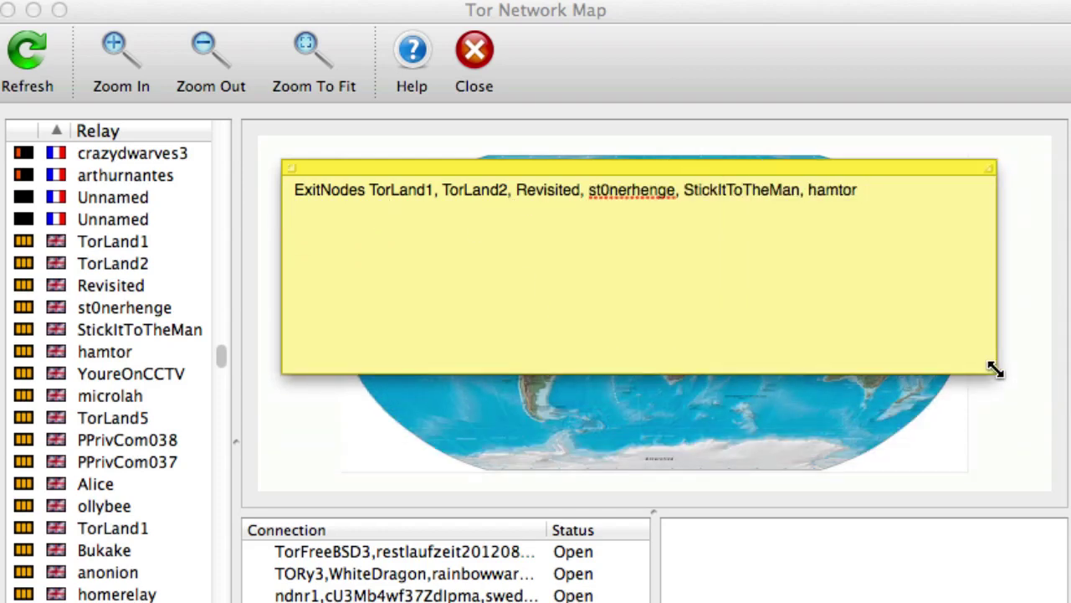
key("Return")
type("StrictExitNod")
type("es 1")
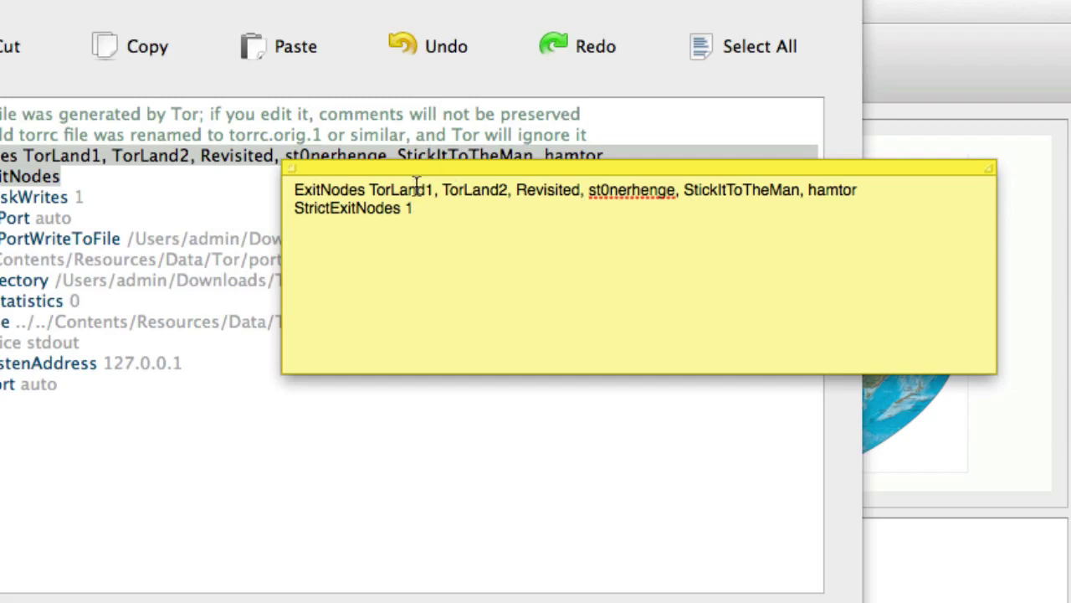
- Select all the note text, then open Vidalia's current torrc from the Advanced settings
key("super+a")
key("super+c")
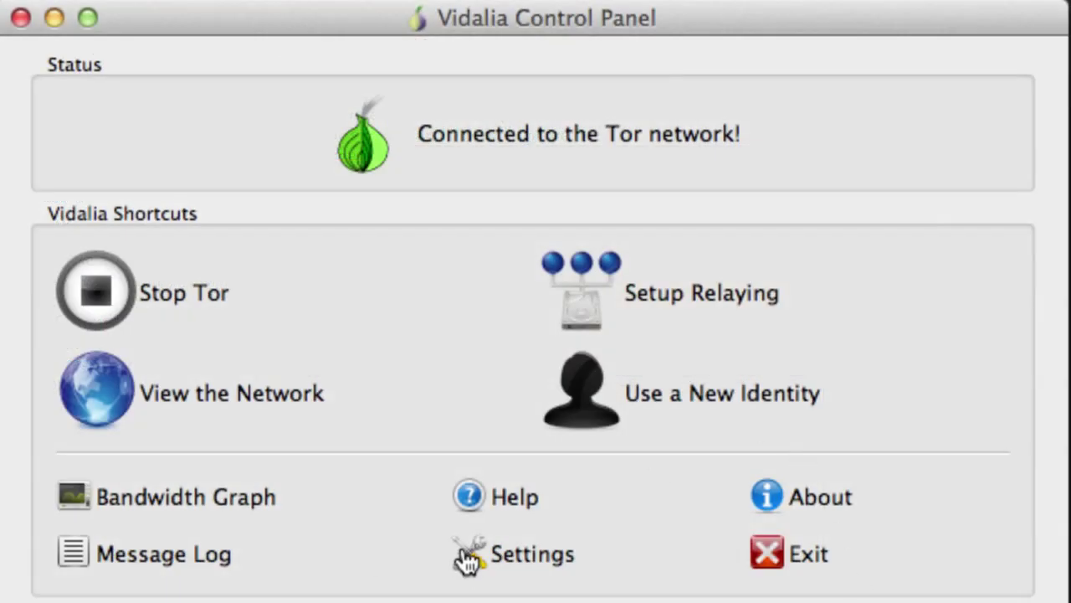
left_click(471, 556)
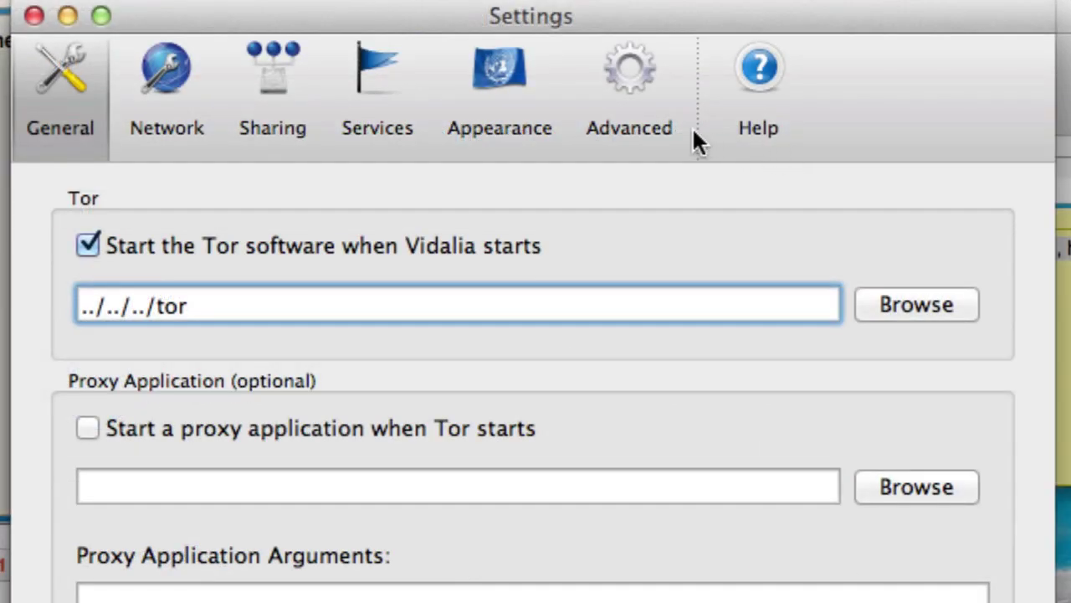
left_click(617, 59)
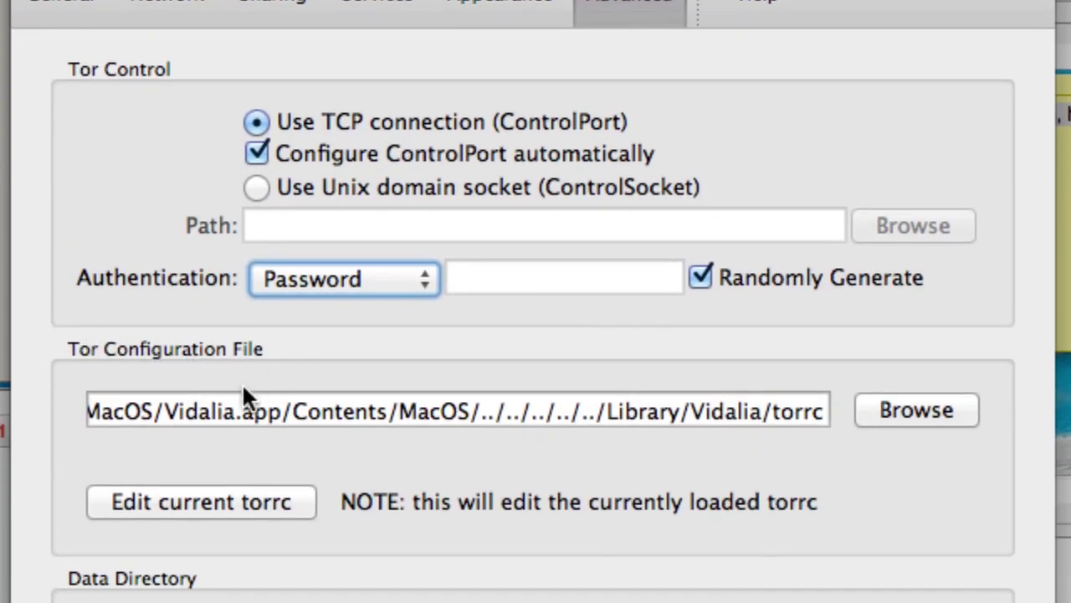
left_click(136, 497)
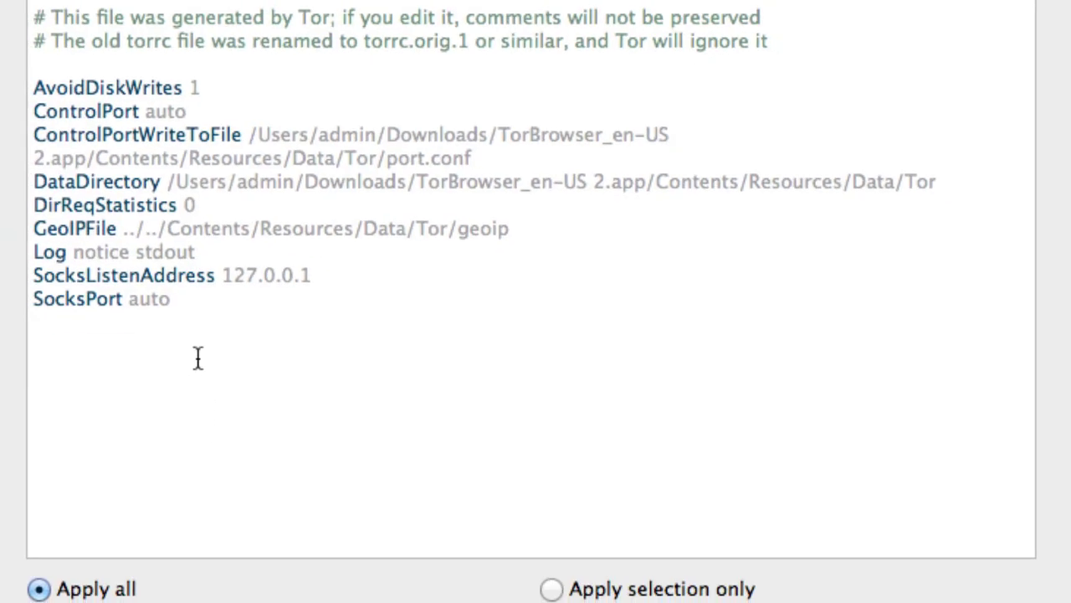
- Paste the ExitNodes and StrictExitNodes 1 lines above AvoidDiskWrites, then apply and save only those lines
left_click(33, 87)
key("super+v")
key("Return")
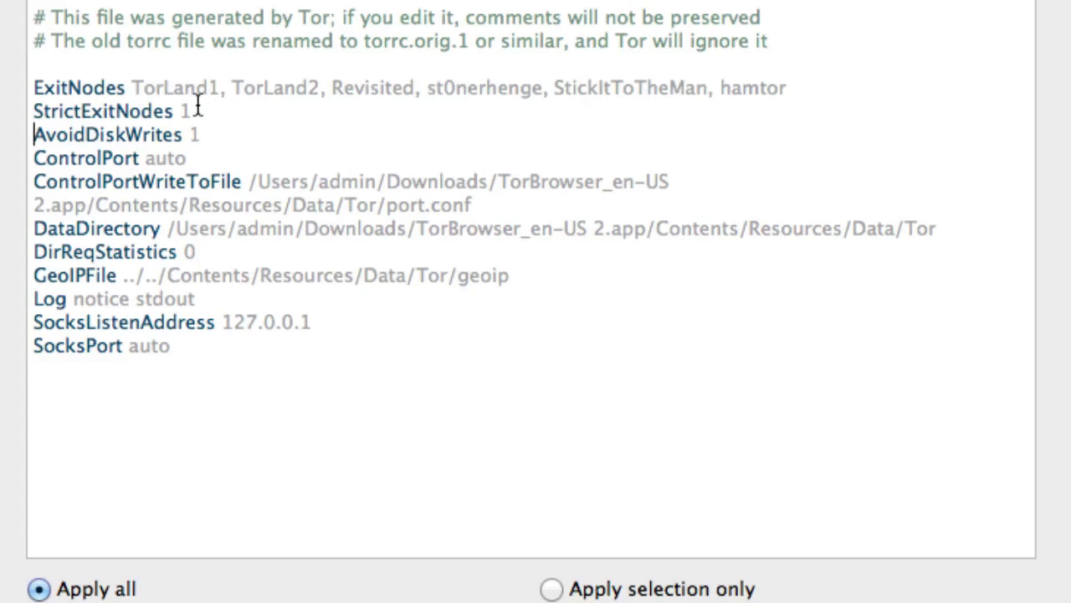
left_click_drag(197, 107, 26, 80)
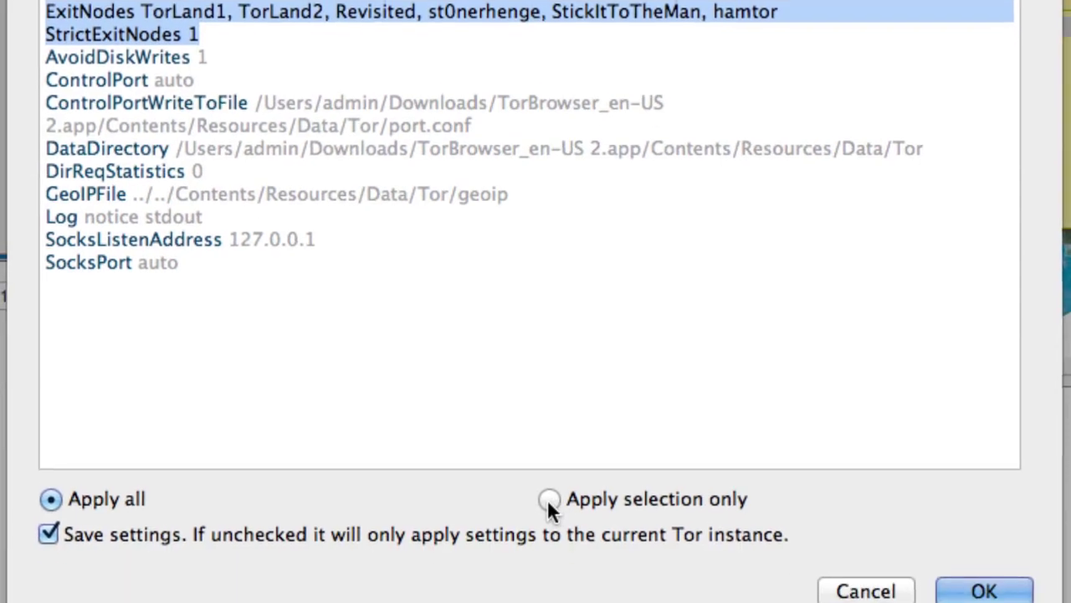
left_click(549, 501)
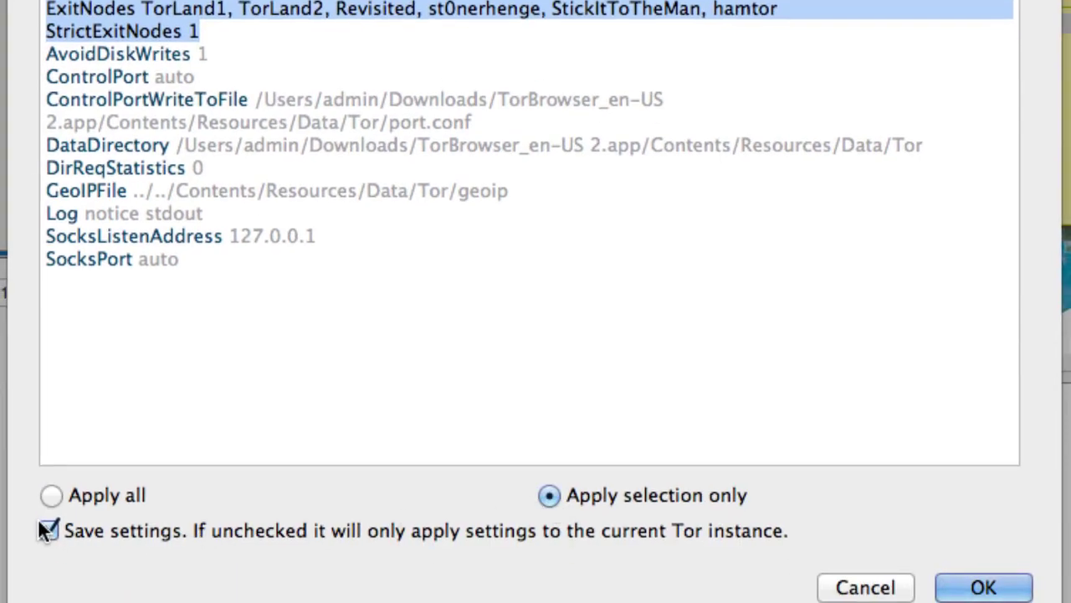
left_click(983, 589)
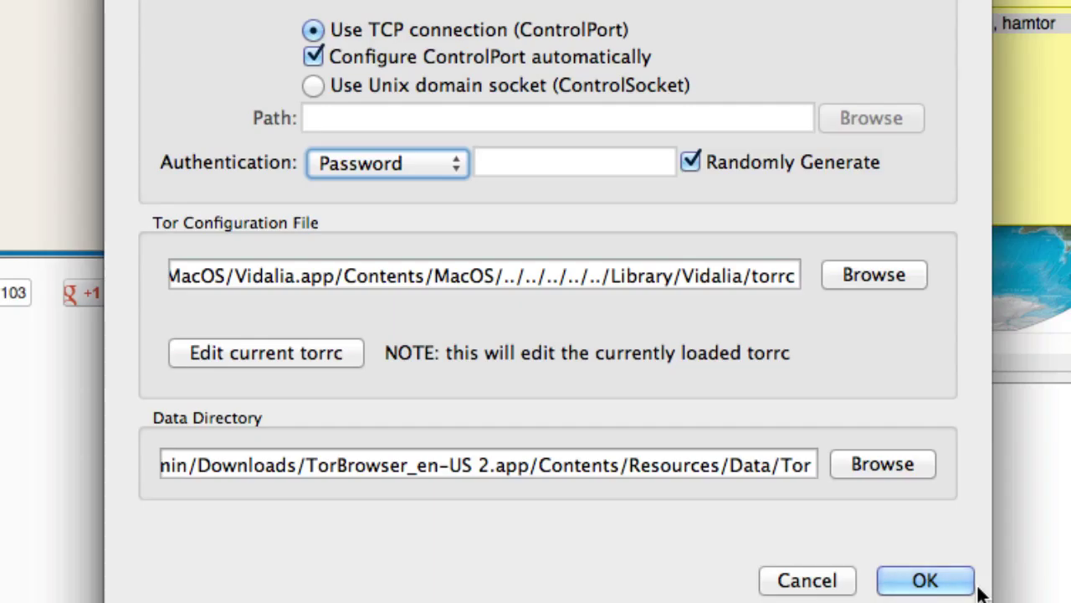
- Close Settings, then stop and restart Tor so it reconnects with exit IP 146.185.23.179
left_click(929, 582)
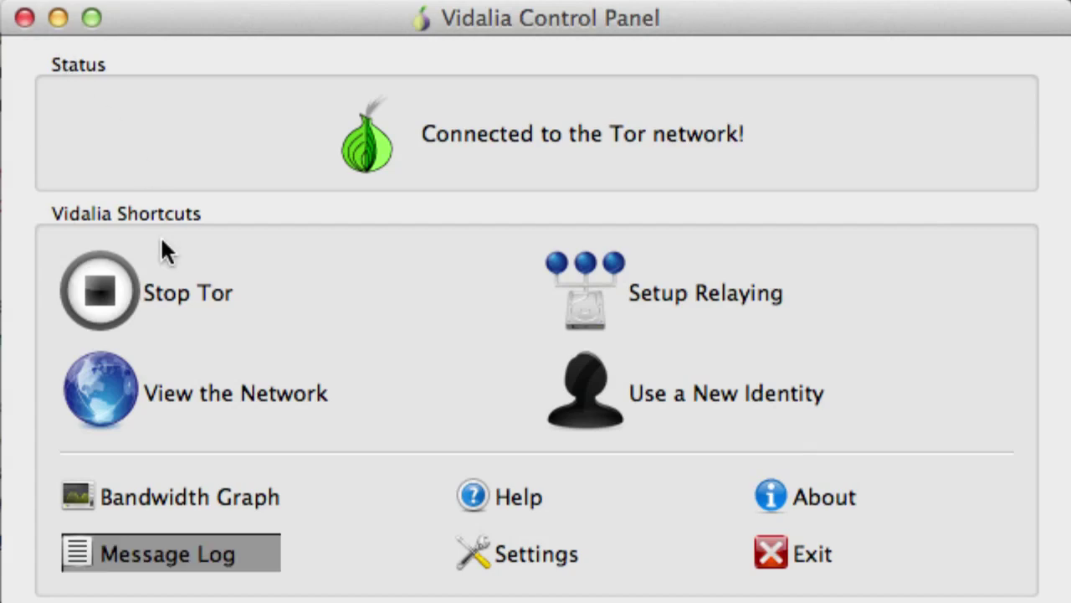
left_click(95, 287)
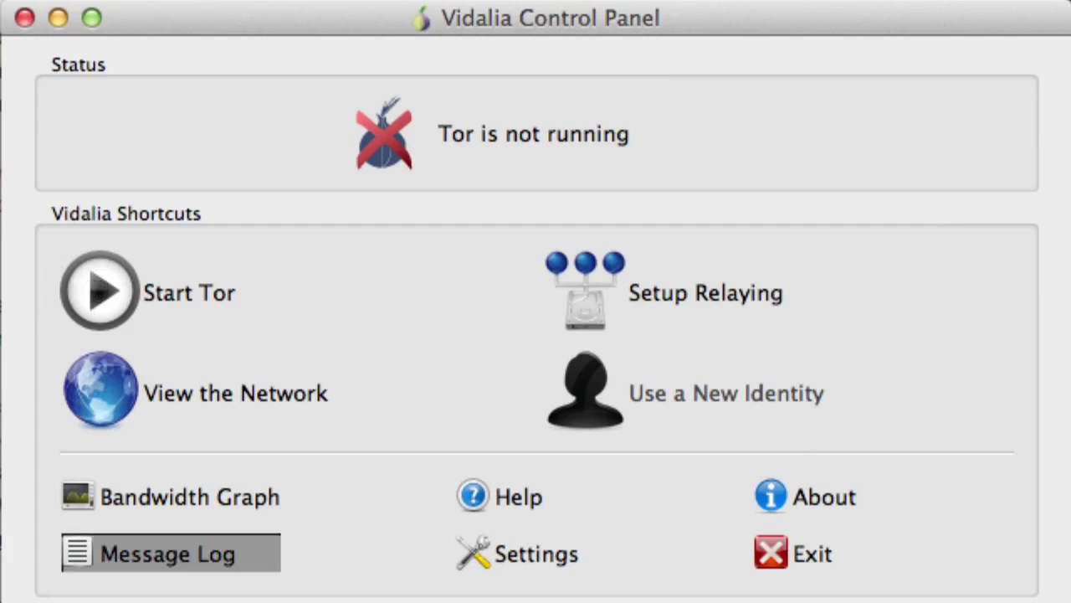
left_click(94, 295)
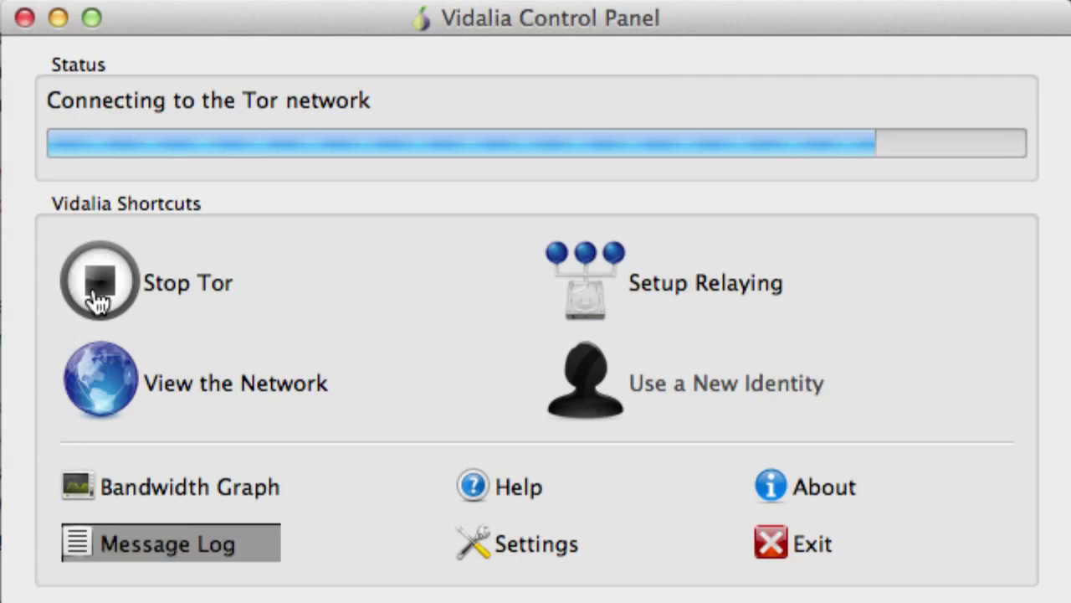
left_click(258, 19)
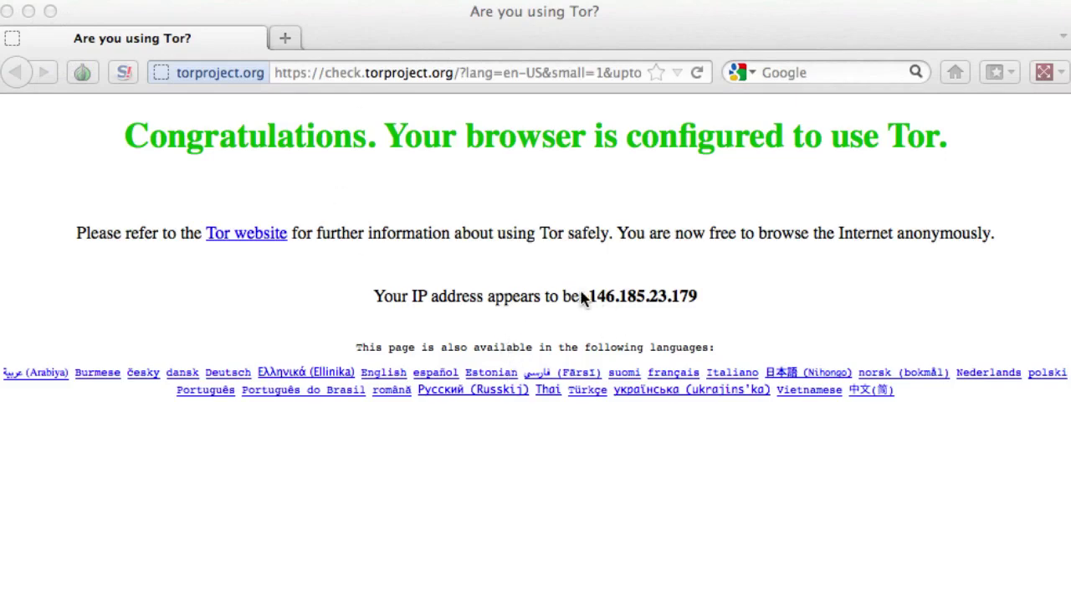
- Load geoiptool.com to check that the exit IP location is the United Kingdom
left_click(416, 72)
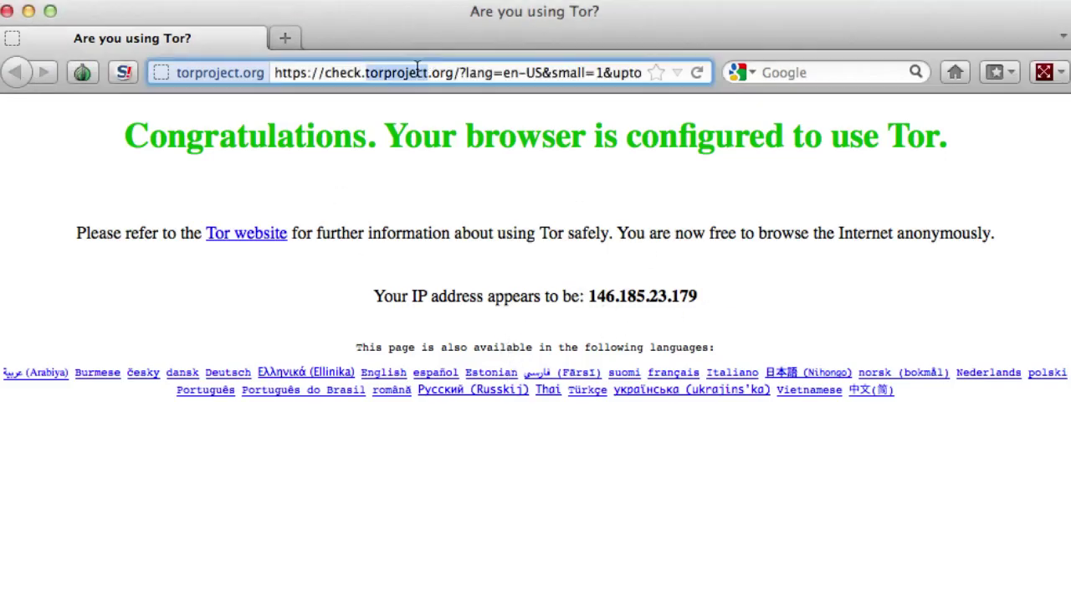
type("geoiptool.c")
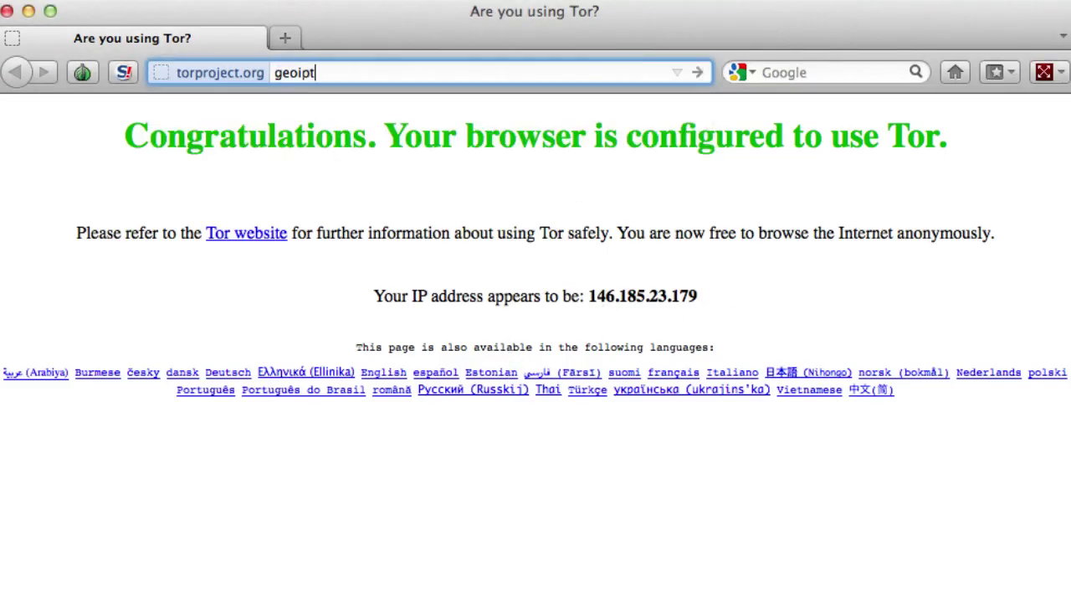
type("om")
key("Return")
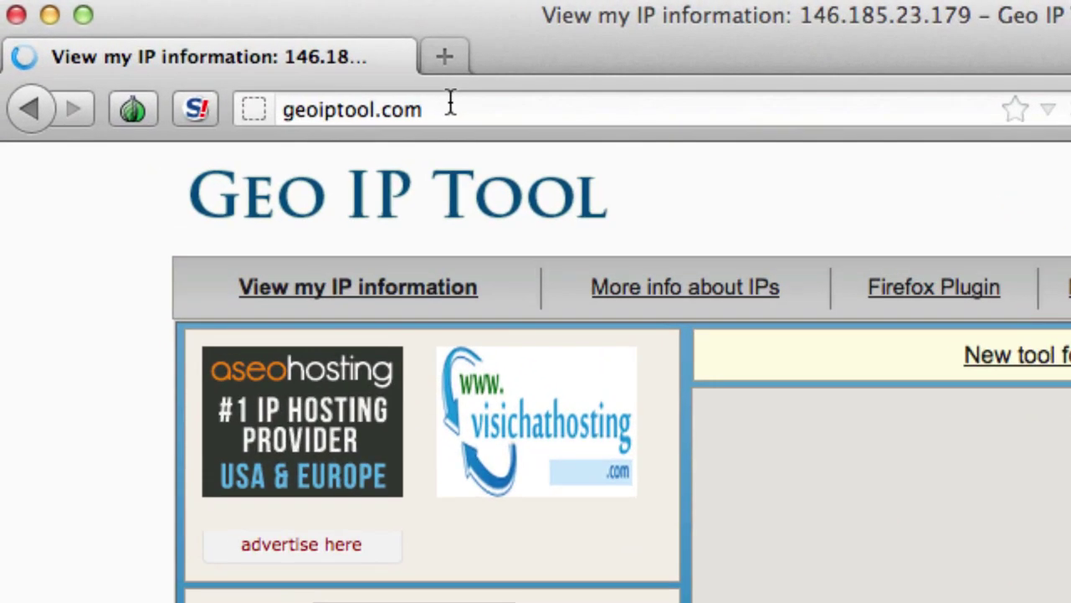
- Paste the disney.co.uk Club Penguin fruit competition URL into the address bar and load it
left_click(450, 103)
key("super+v")
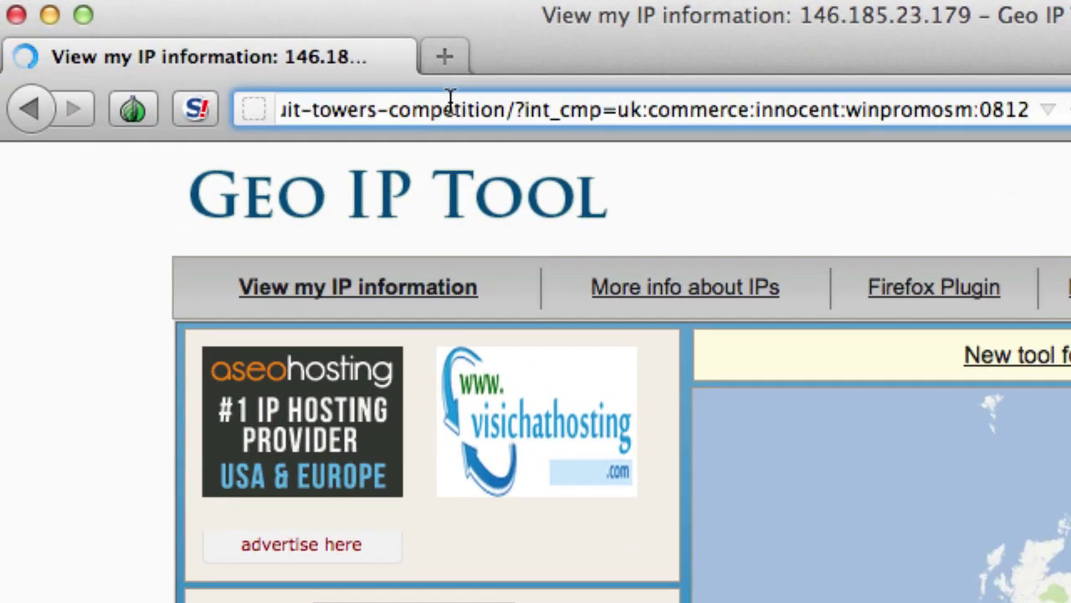
key("Return")
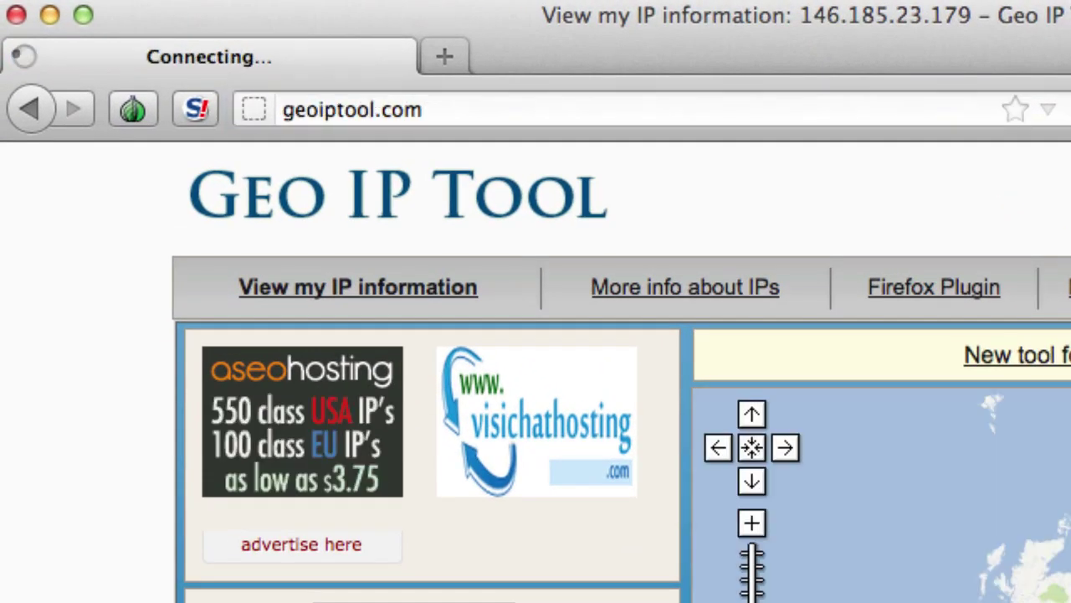